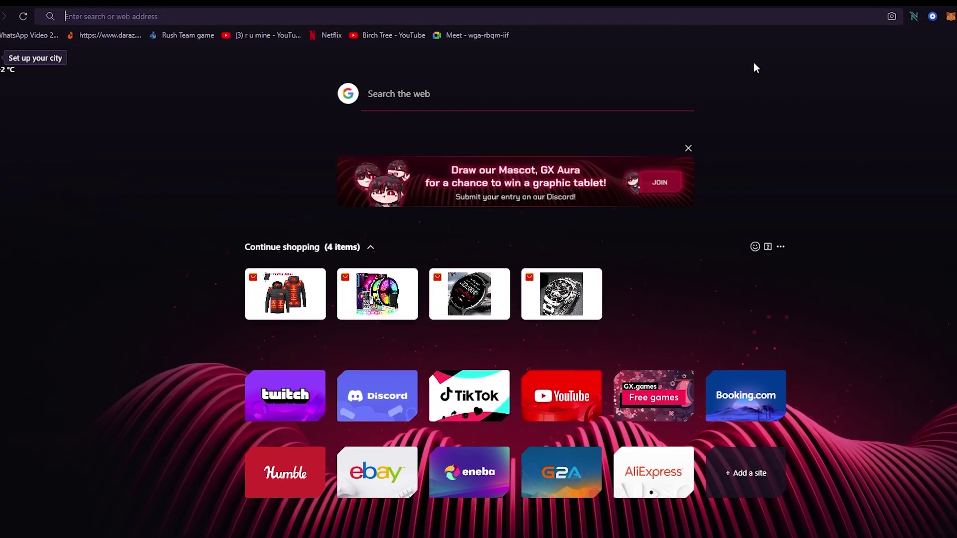
Search Google for 'shopify', open shopify.com and go to its Log in page.
{"action": "key", "text": "ctrl+l"}
{"action": "type", "text": "shopi"}
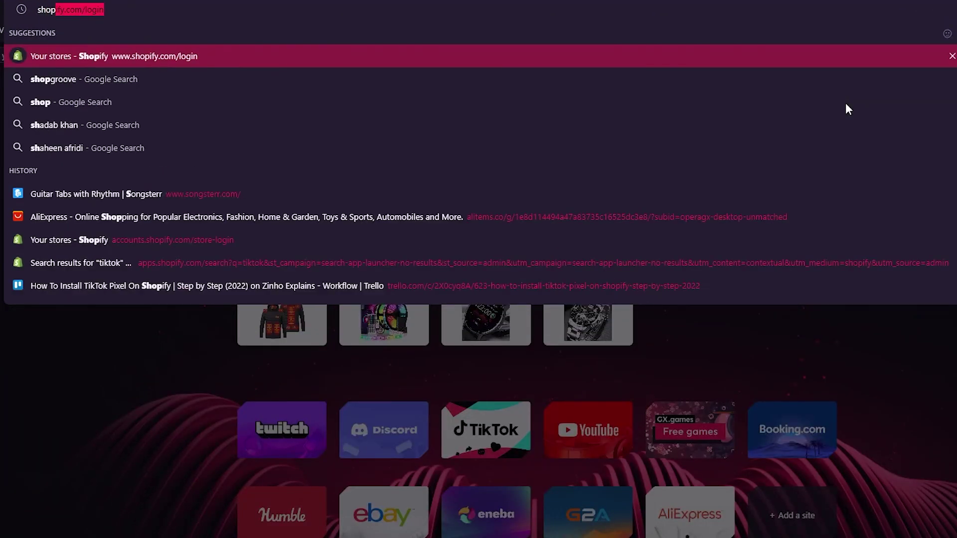
{"action": "type", "text": "fy"}
{"action": "key", "text": "Delete"}
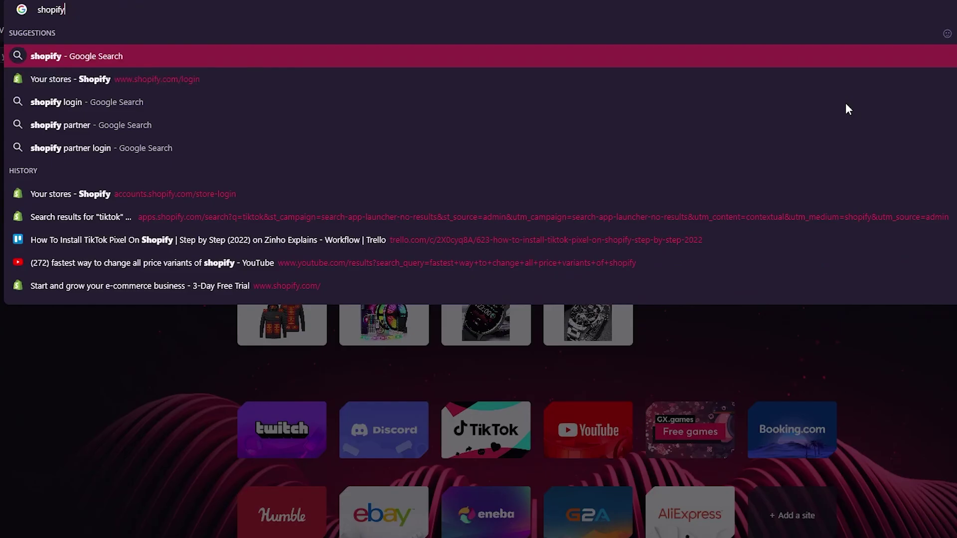
{"action": "key", "text": "Return"}
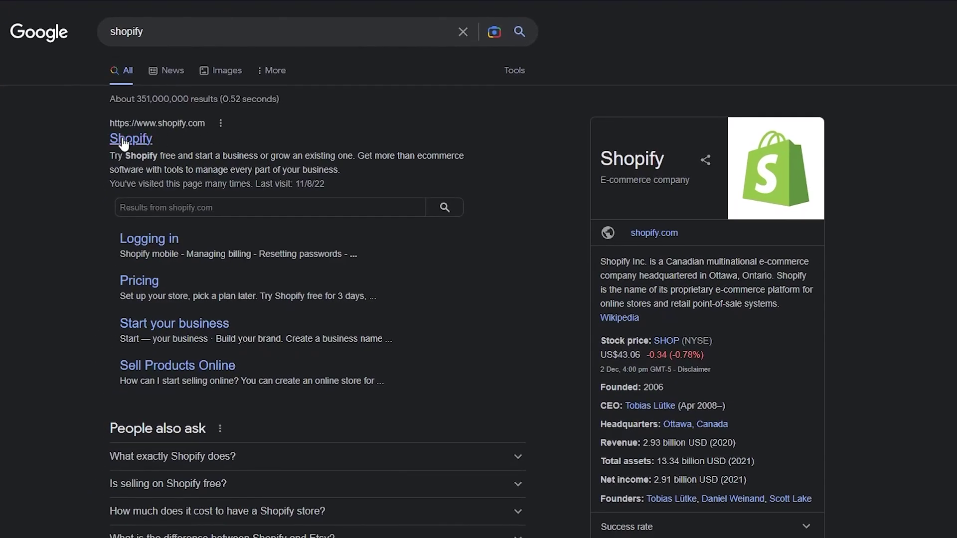
{"action": "left_click", "coordinate": [122, 140]}
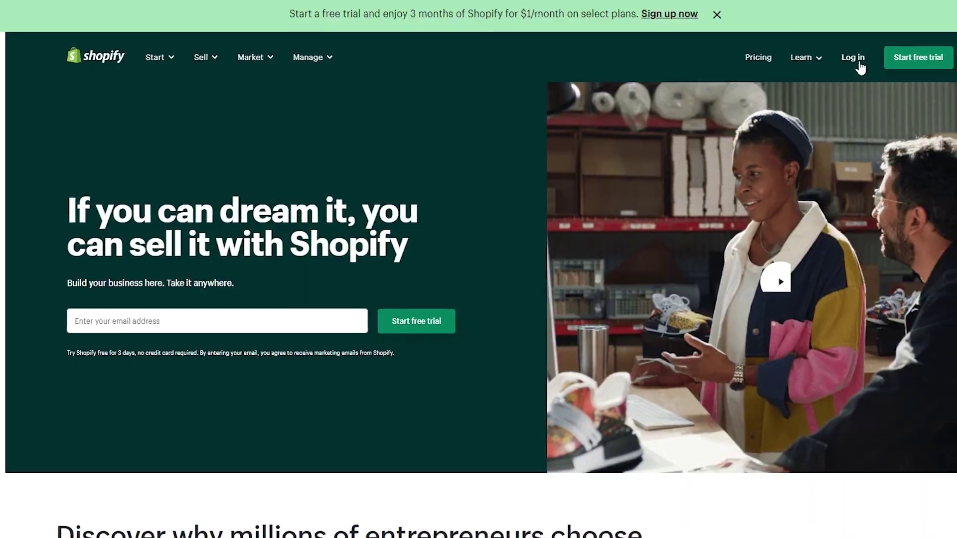
{"action": "left_click", "coordinate": [857, 59]}
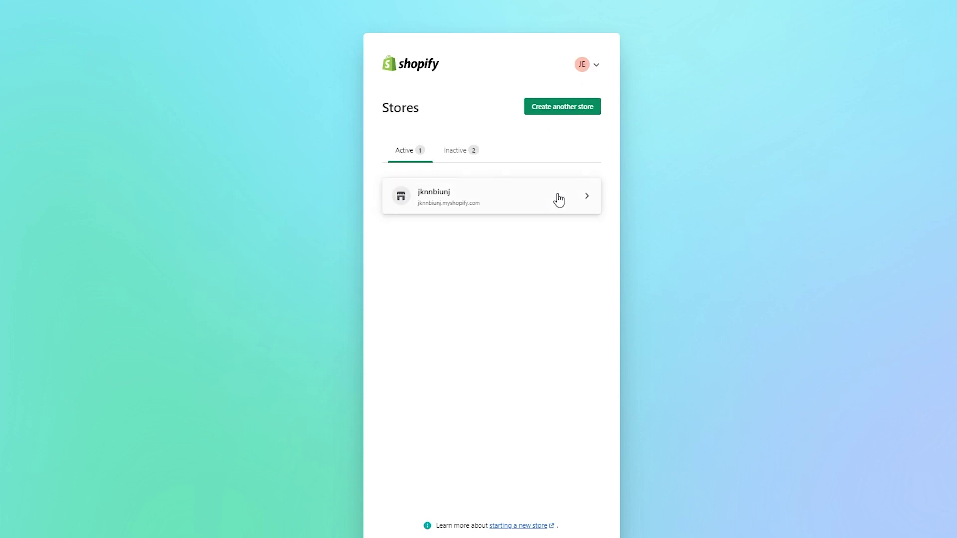
Open the active store's admin and then the 2021 heated jacket product.
{"action": "left_click", "coordinate": [523, 197]}
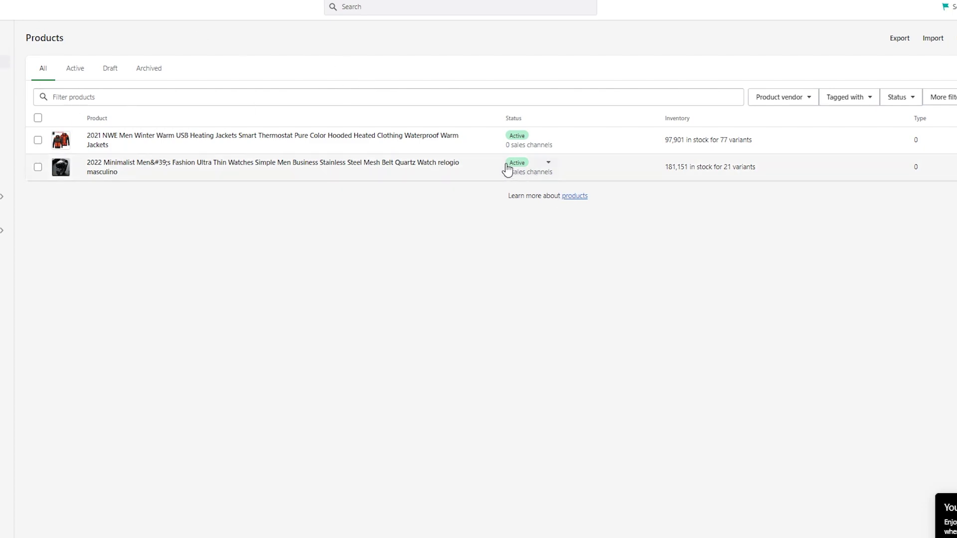
{"action": "left_click", "coordinate": [472, 145]}
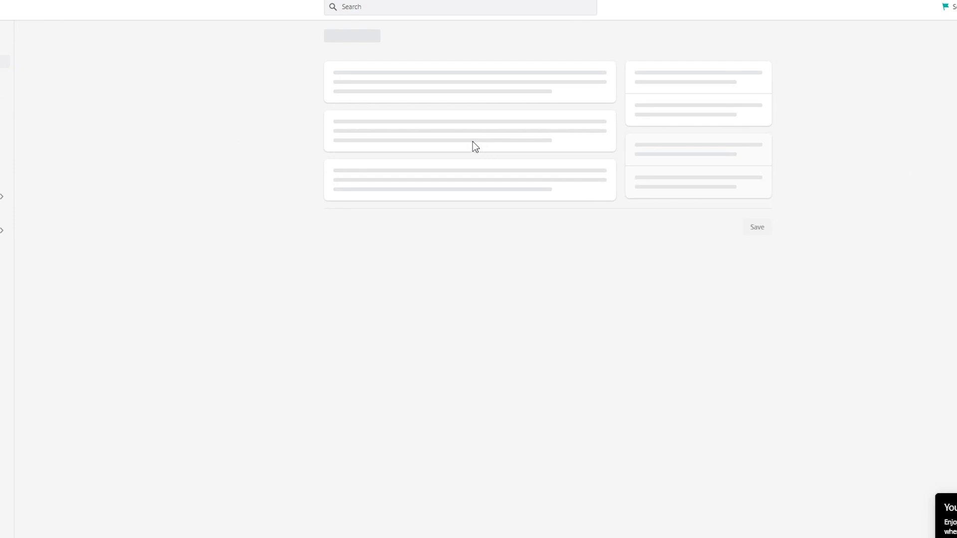
Scroll the heated jacket page down to the Variants table and back to its Price column.
{"action": "scroll", "coordinate": [473, 142], "scroll_direction": "down", "scroll_amount": 2}
{"action": "scroll", "coordinate": [937, 264], "scroll_direction": "down", "scroll_amount": 15}
{"action": "scroll", "coordinate": [937, 264], "scroll_direction": "up", "scroll_amount": 10}
{"action": "scroll", "coordinate": [938, 282], "scroll_direction": "up", "scroll_amount": 5}
{"action": "scroll", "coordinate": [939, 282], "scroll_direction": "down", "scroll_amount": 20}
{"action": "scroll", "coordinate": [938, 282], "scroll_direction": "down", "scroll_amount": 5}
{"action": "scroll", "coordinate": [938, 282], "scroll_direction": "up", "scroll_amount": 12}
{"action": "scroll", "coordinate": [939, 282], "scroll_direction": "up", "scroll_amount": 12}
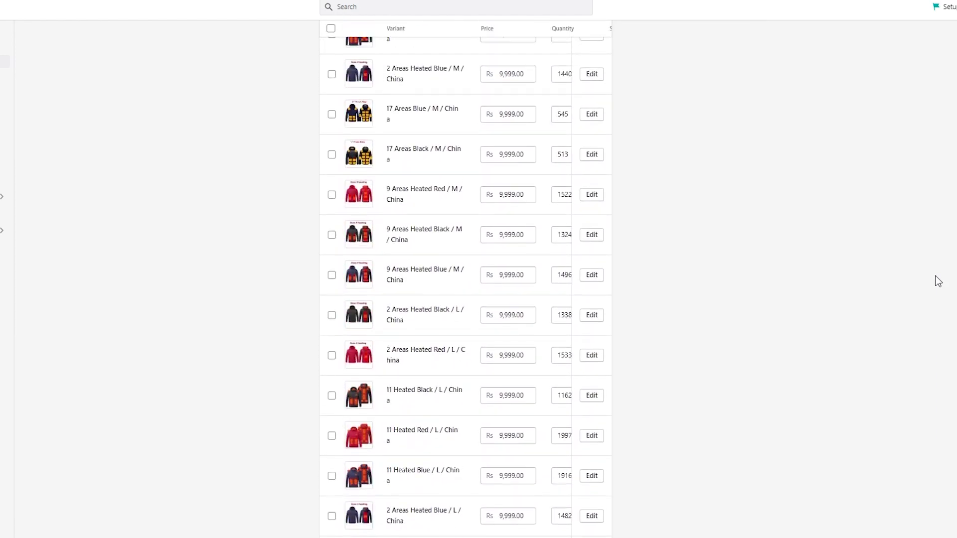
{"action": "scroll", "coordinate": [560, 361], "scroll_direction": "right", "scroll_amount": 5}
{"action": "scroll", "coordinate": [477, 352], "scroll_direction": "left", "scroll_amount": 5}
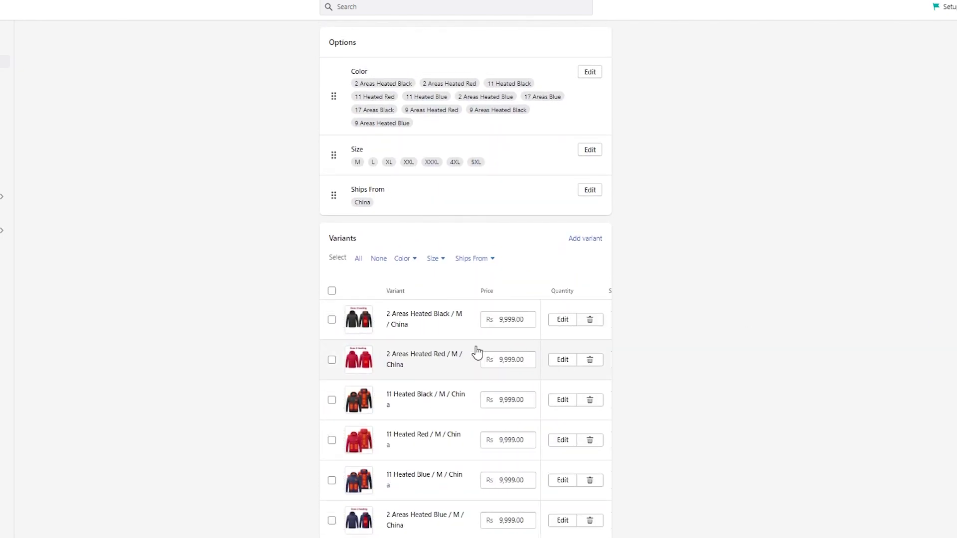
{"action": "scroll", "coordinate": [529, 368], "scroll_direction": "right", "scroll_amount": 5}
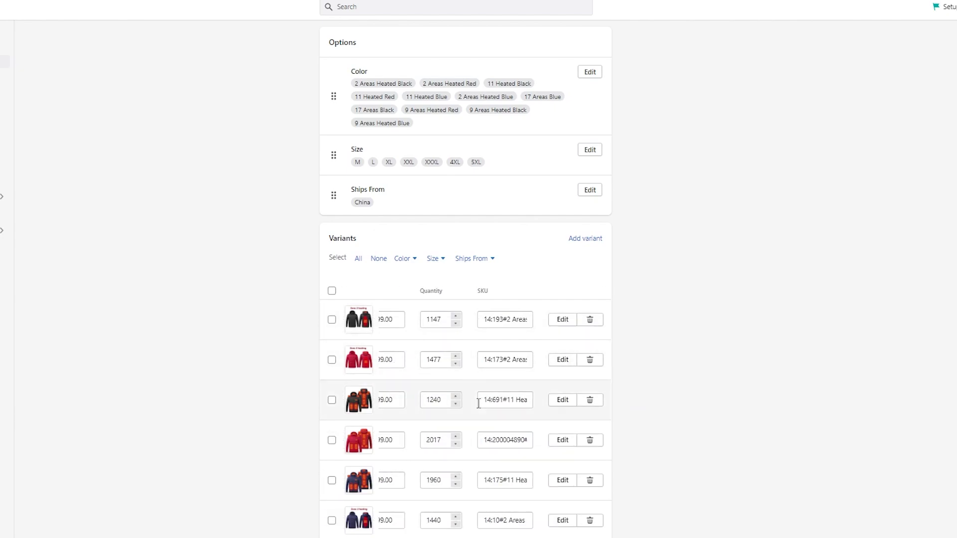
{"action": "scroll", "coordinate": [721, 294], "scroll_direction": "up", "scroll_amount": 15}
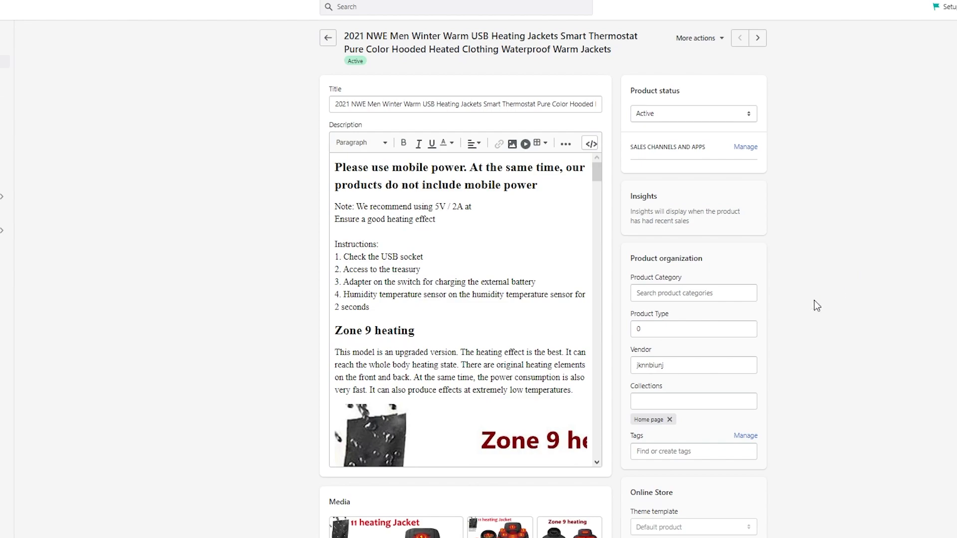
{"action": "scroll", "coordinate": [798, 301], "scroll_direction": "down", "scroll_amount": 6}
{"action": "scroll", "coordinate": [627, 194], "scroll_direction": "down", "scroll_amount": 5}
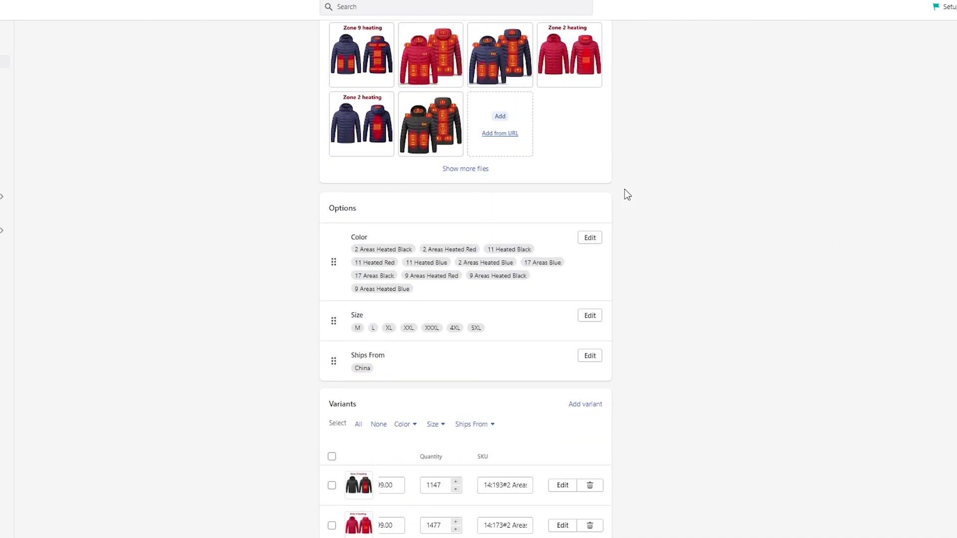
{"action": "scroll", "coordinate": [627, 195], "scroll_direction": "down", "scroll_amount": 5}
{"action": "scroll", "coordinate": [499, 321], "scroll_direction": "left", "scroll_amount": 3}
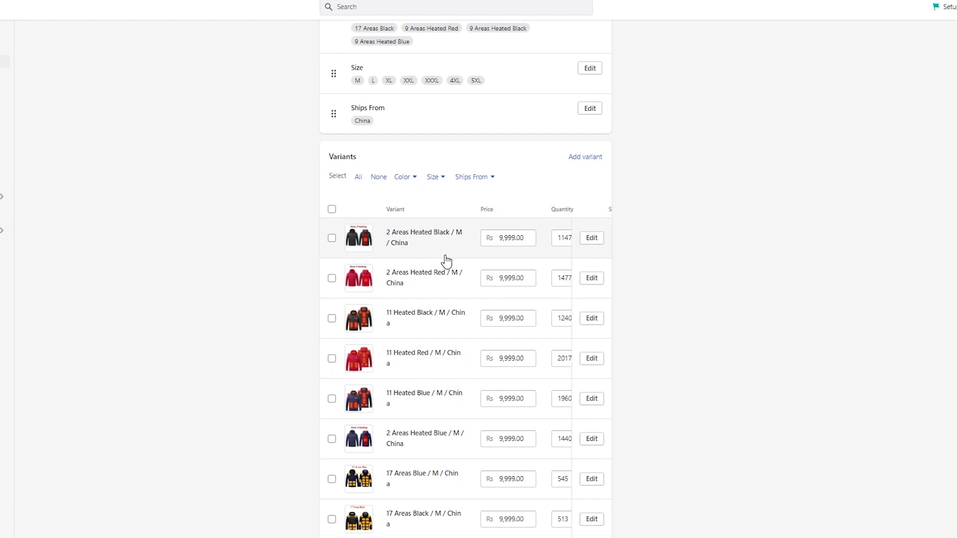
Select the Black / M / China variant, open Edit price, then close the dialog unchanged.
{"action": "left_click", "coordinate": [433, 246]}
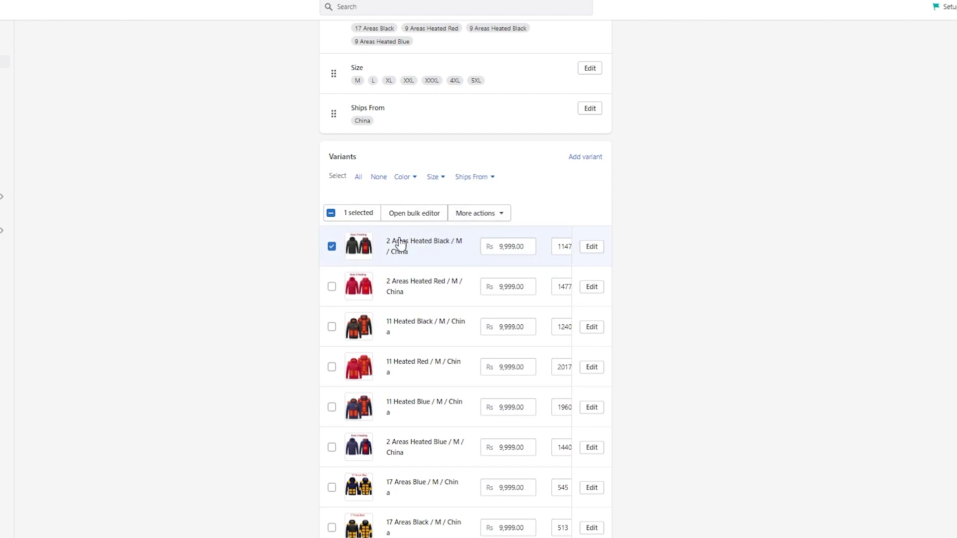
{"action": "left_click", "coordinate": [491, 215]}
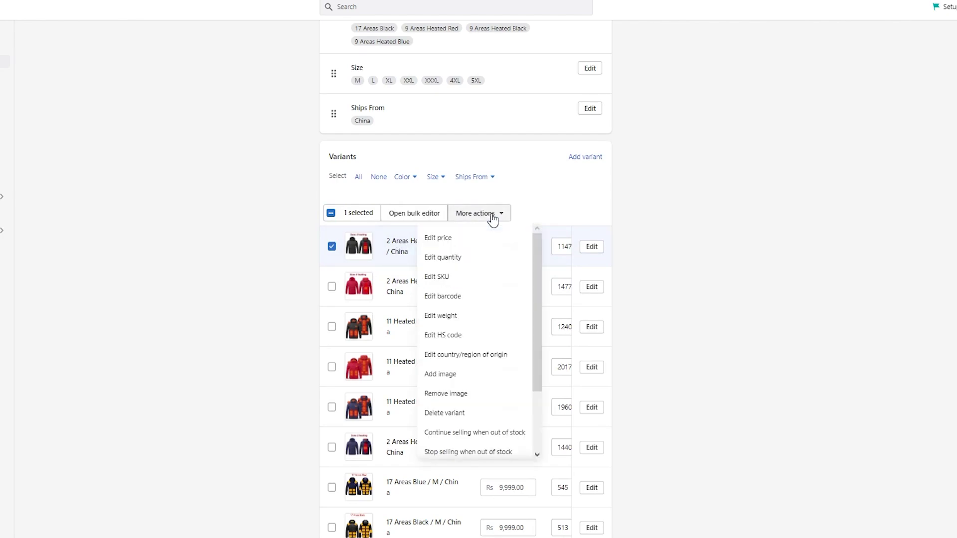
{"action": "left_click", "coordinate": [462, 243]}
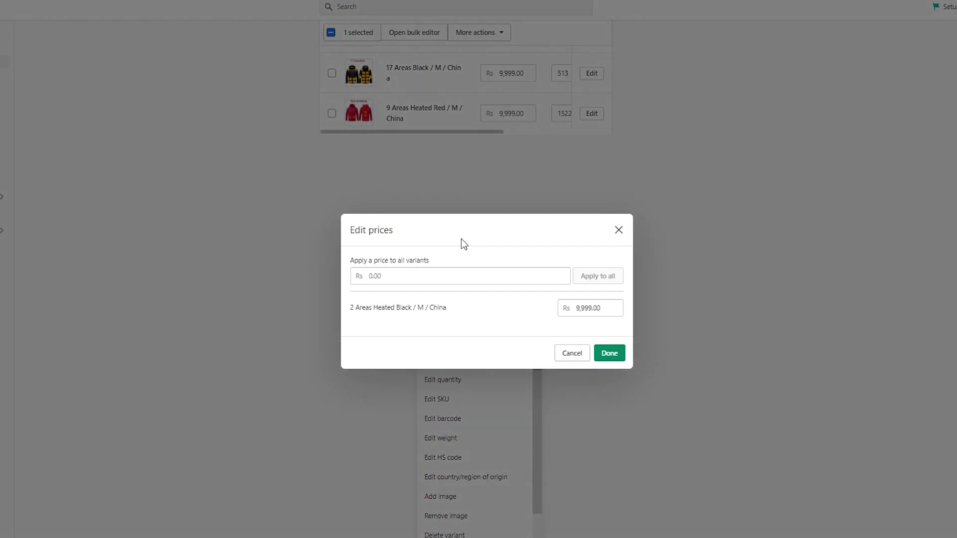
{"action": "left_click", "coordinate": [457, 282]}
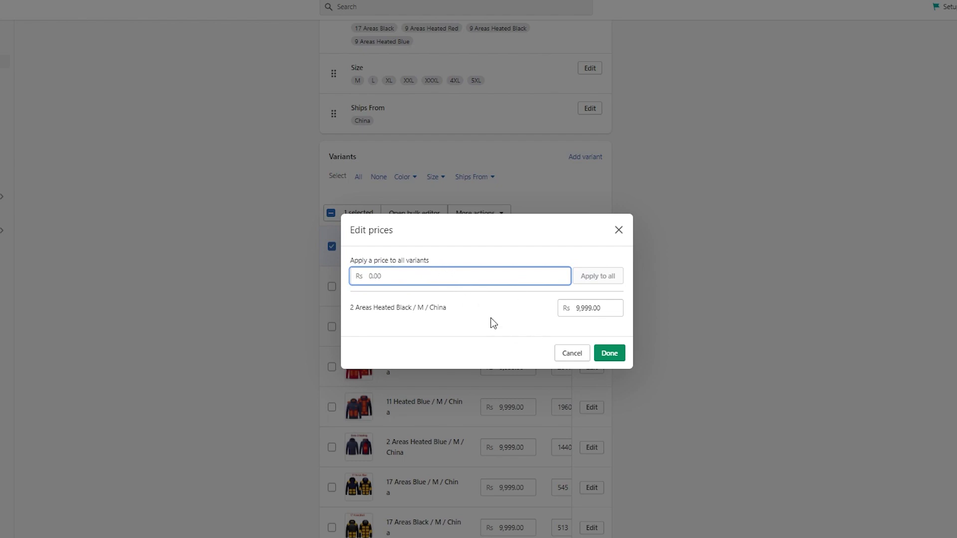
{"action": "left_click", "coordinate": [618, 230]}
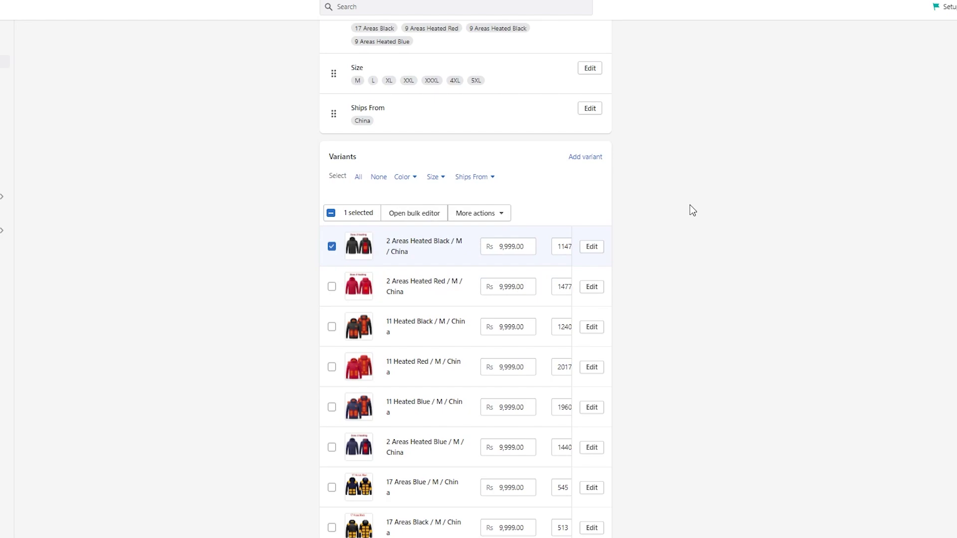
Open the selected variant in the bulk editor and set its compare-at price to 900.
{"action": "left_click", "coordinate": [430, 219]}
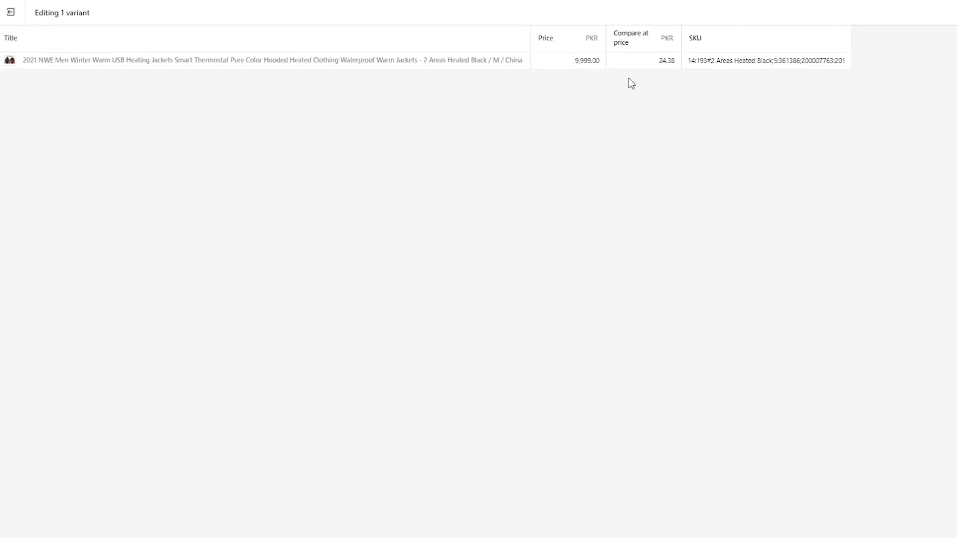
{"action": "left_click", "coordinate": [584, 61]}
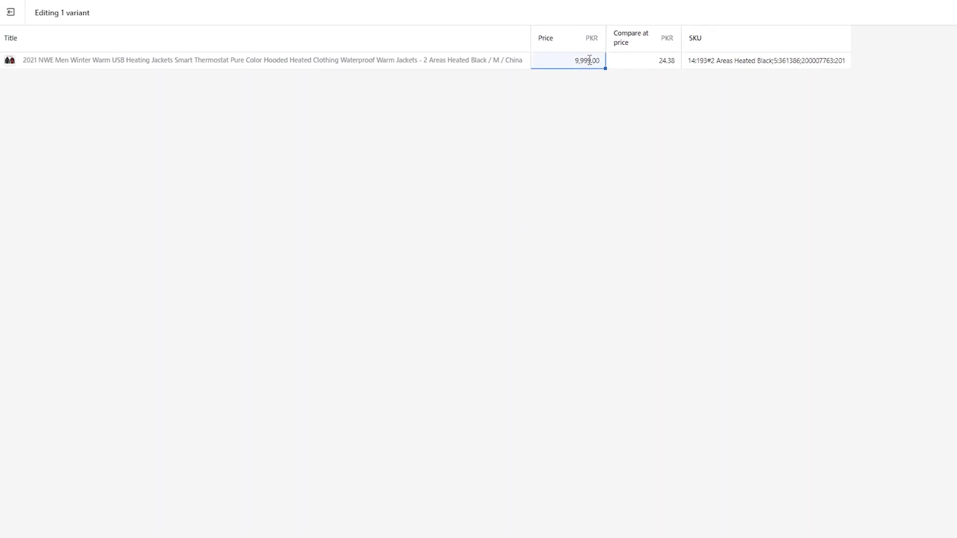
{"action": "left_click", "coordinate": [636, 62]}
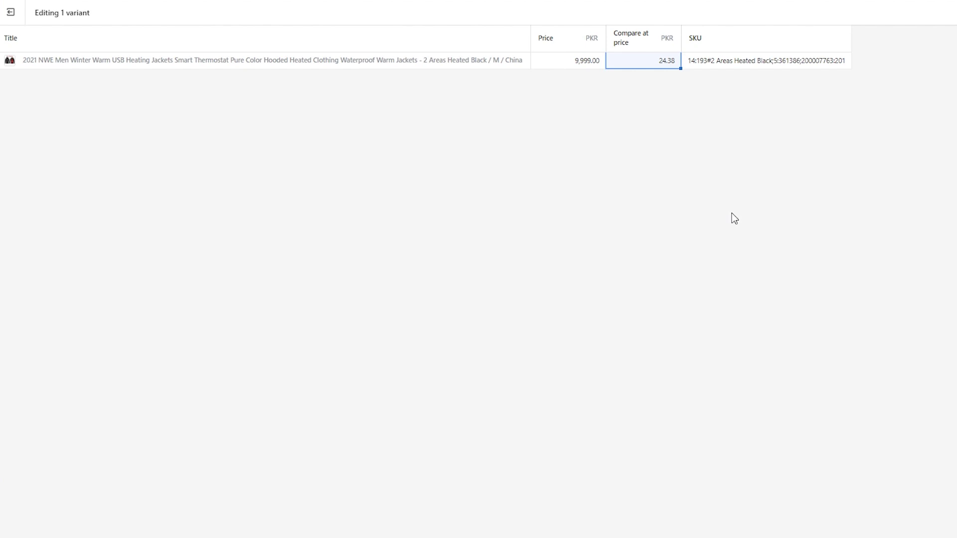
{"action": "left_click", "coordinate": [655, 57]}
{"action": "left_click_drag", "start_coordinate": [655, 57], "coordinate": [690, 66]}
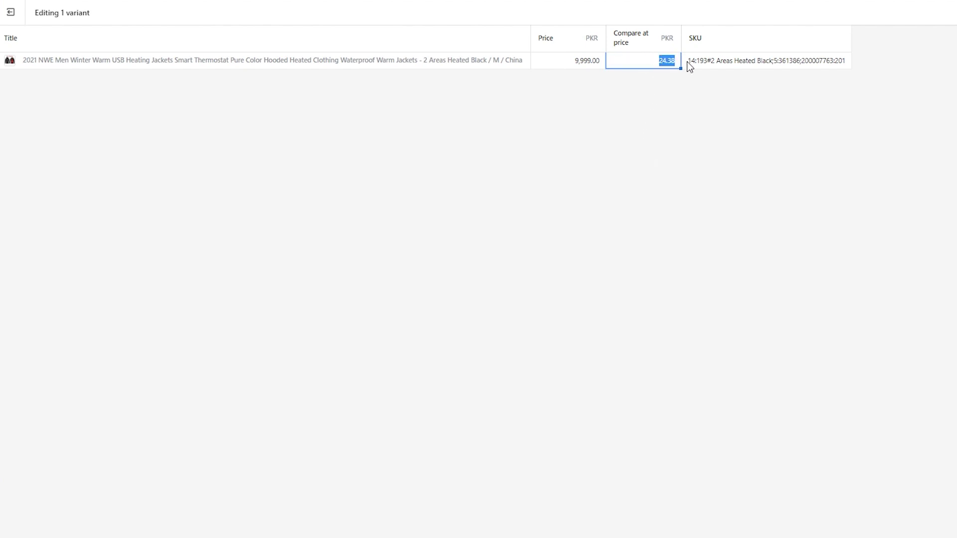
{"action": "type", "text": "900"}
{"action": "key", "text": "Return"}
Set the variant's price to 600, then leave the editor discarding the unsaved edits.
{"action": "left_click", "coordinate": [590, 57]}
{"action": "key", "text": "Return"}
{"action": "key", "text": "ctrl+a"}
{"action": "key", "text": "Escape"}
{"action": "type", "text": "600"}
{"action": "key", "text": "Return"}
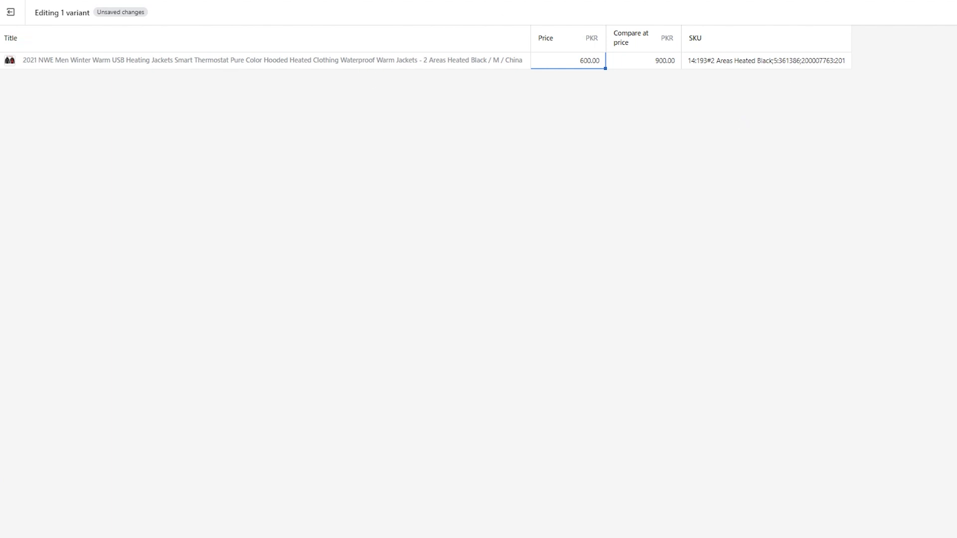
{"action": "left_click", "coordinate": [15, 12]}
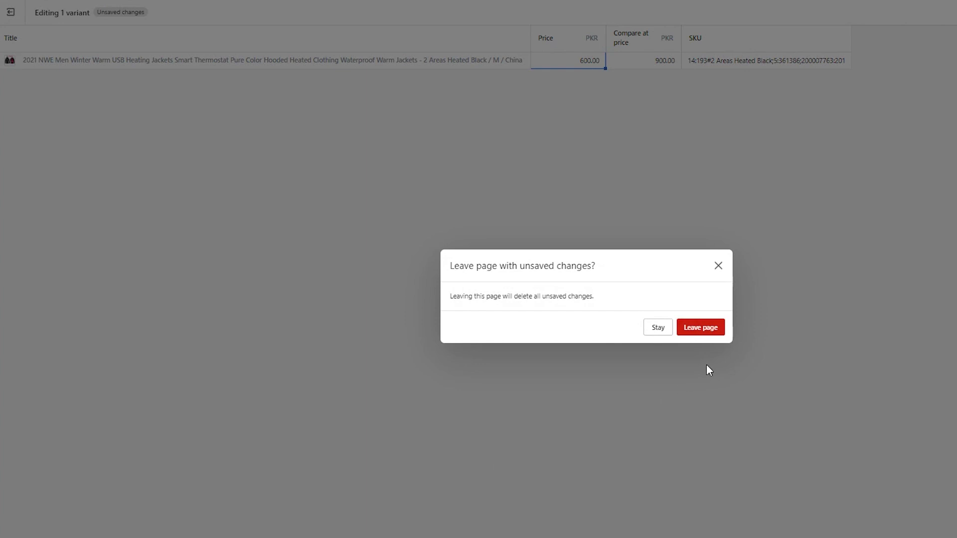
{"action": "left_click", "coordinate": [702, 328]}
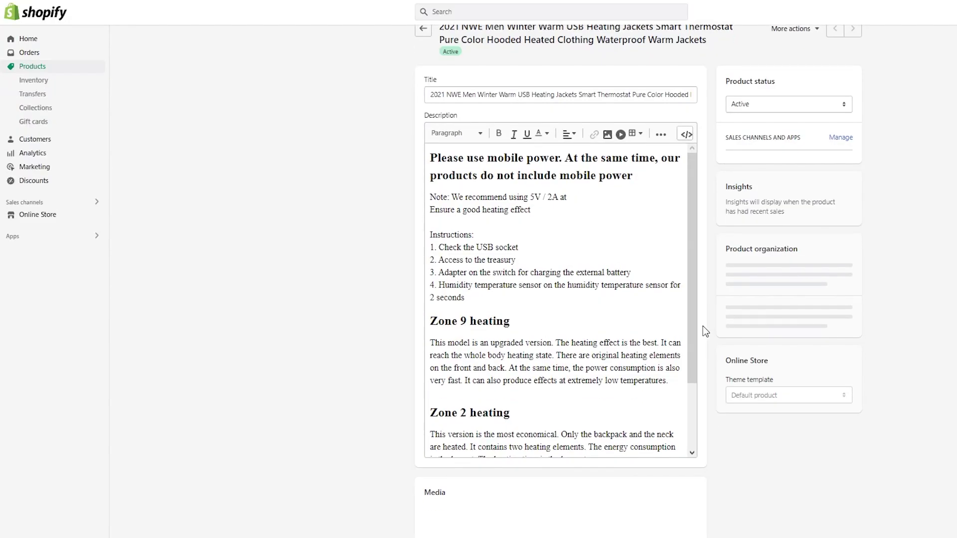
Select all 77 jacket variants and open them together in the bulk editor.
{"action": "scroll", "coordinate": [703, 326], "scroll_direction": "down", "scroll_amount": 15}
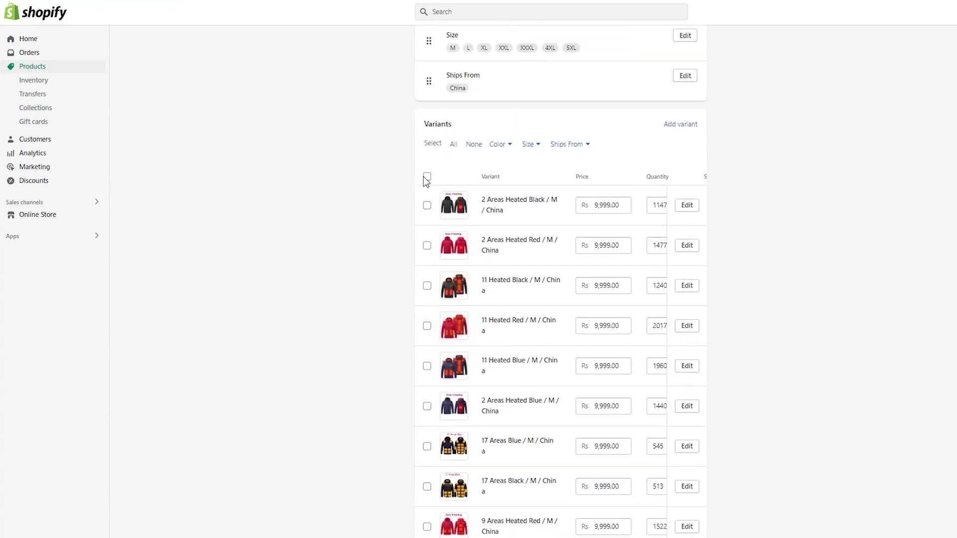
{"action": "left_click", "coordinate": [427, 177]}
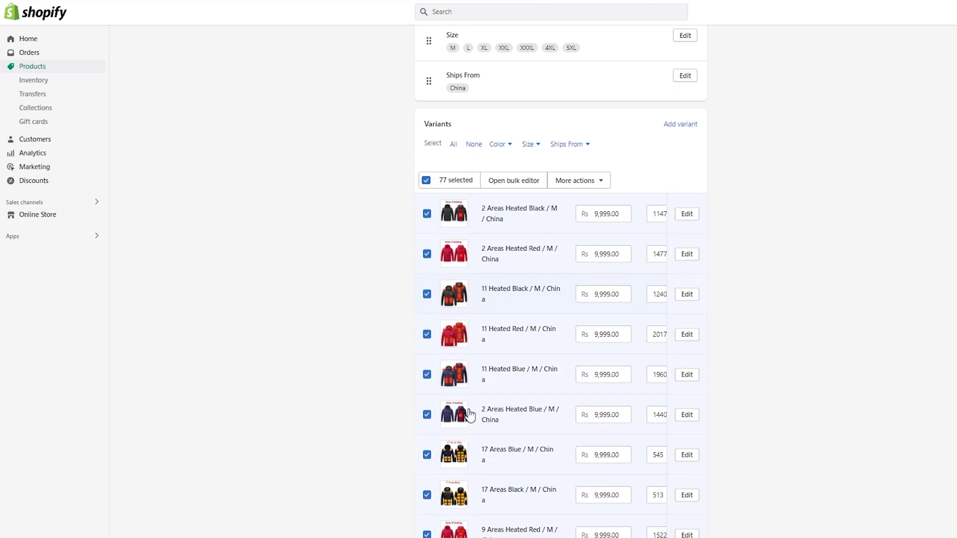
{"action": "left_click", "coordinate": [517, 183]}
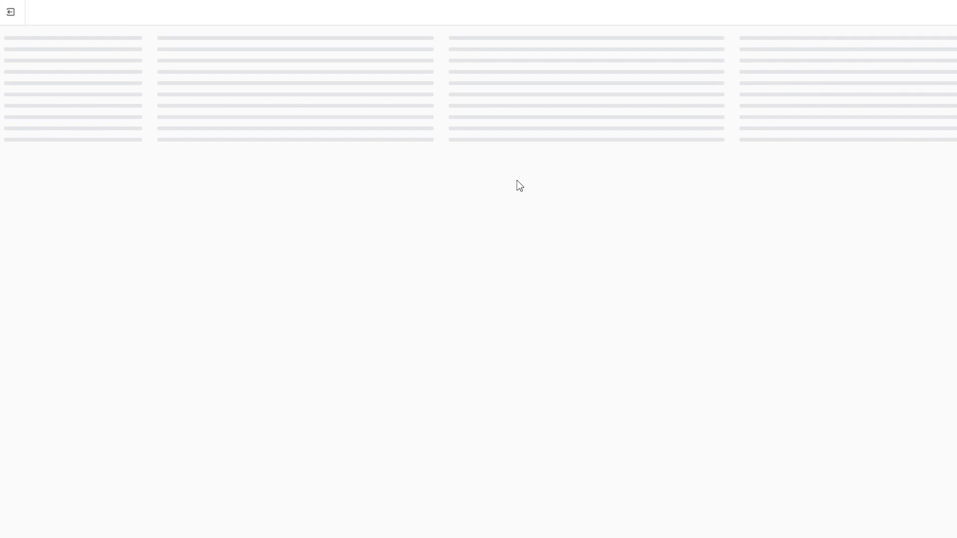
Fill the Price column with 900.00 for the first 21 variants.
{"action": "left_click", "coordinate": [608, 64]}
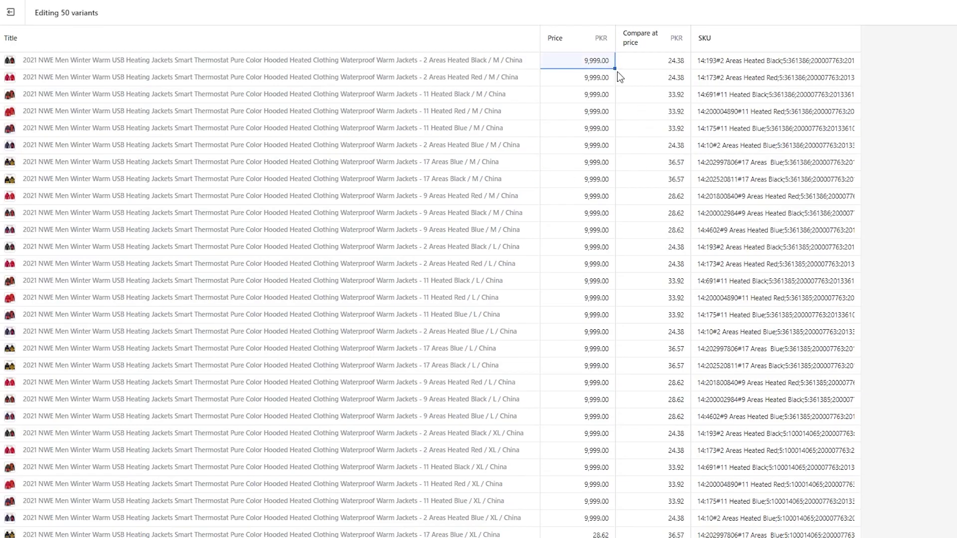
{"action": "left_click_drag", "start_coordinate": [615, 69], "coordinate": [614, 397]}
{"action": "key", "text": "Return"}
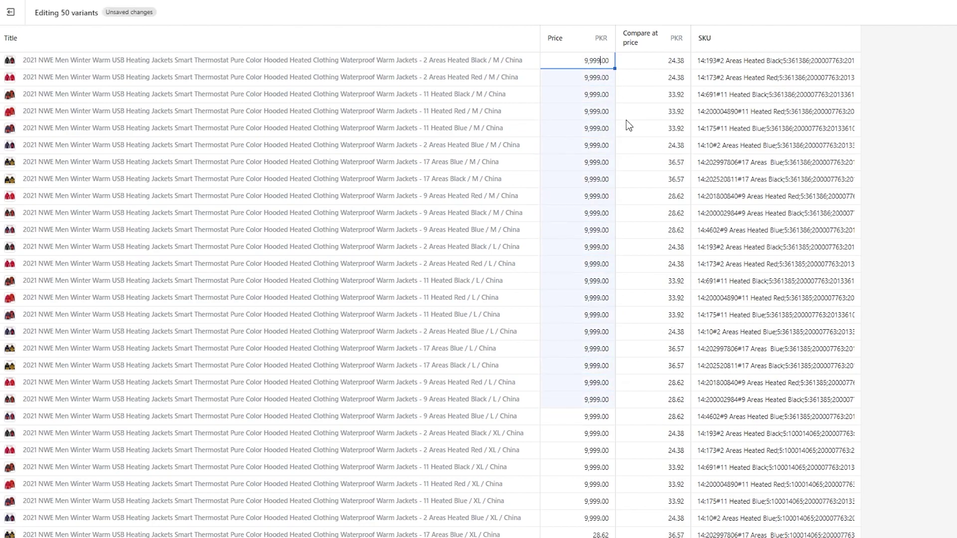
{"action": "type", "text": "9"}
{"action": "key", "text": "Return"}
{"action": "type", "text": "00"}
{"action": "left_click", "coordinate": [566, 230]}
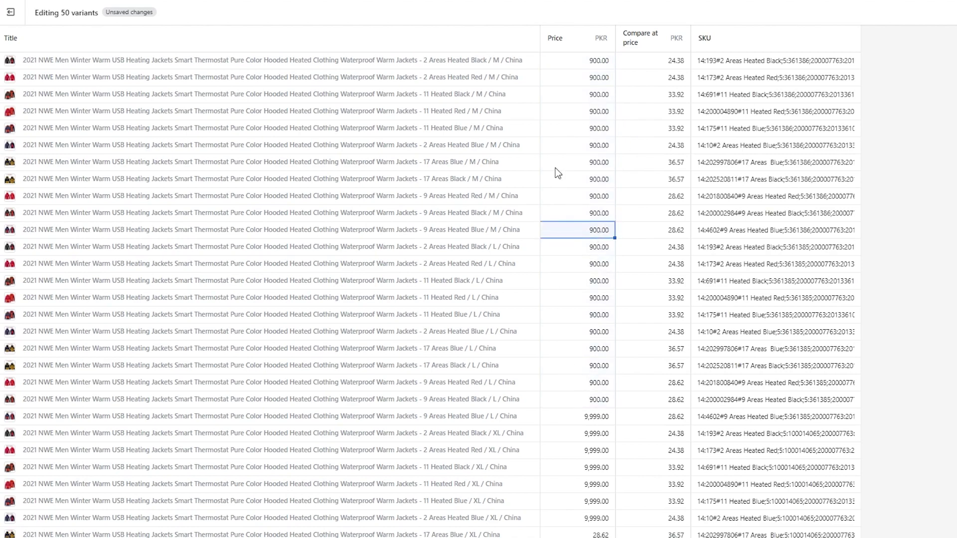
Set Compare at price to 1,200.38 for those rows, then leave without saving.
{"action": "left_click_drag", "start_coordinate": [681, 61], "coordinate": [688, 399]}
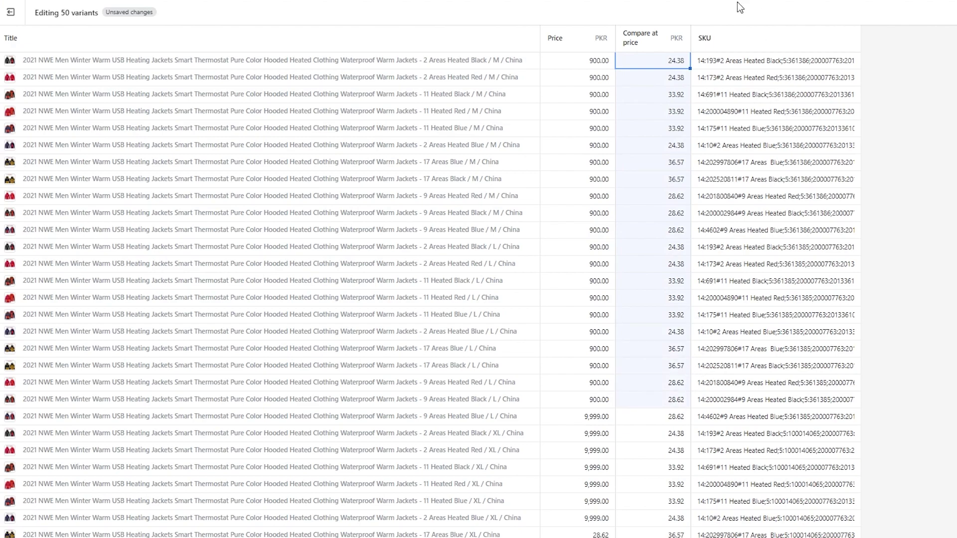
{"action": "key", "text": "BackSpace"}
{"action": "key", "text": "BackSpace"}
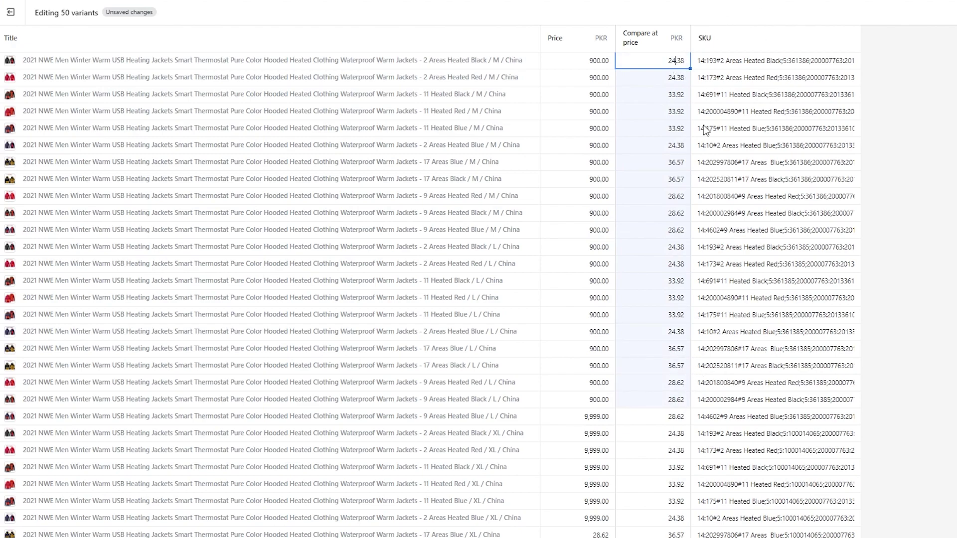
{"action": "type", "text": "1200"}
{"action": "key", "text": "Return"}
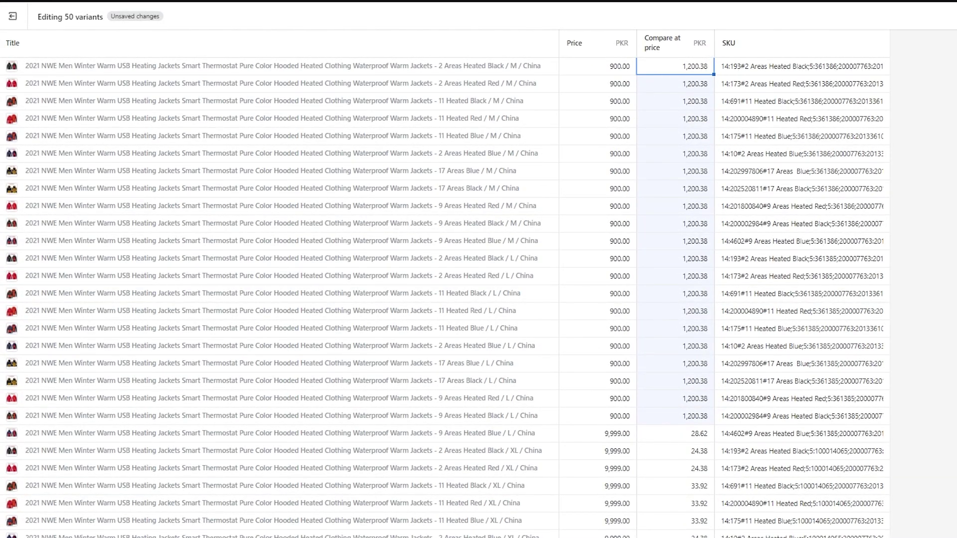
{"action": "left_click", "coordinate": [12, 16]}
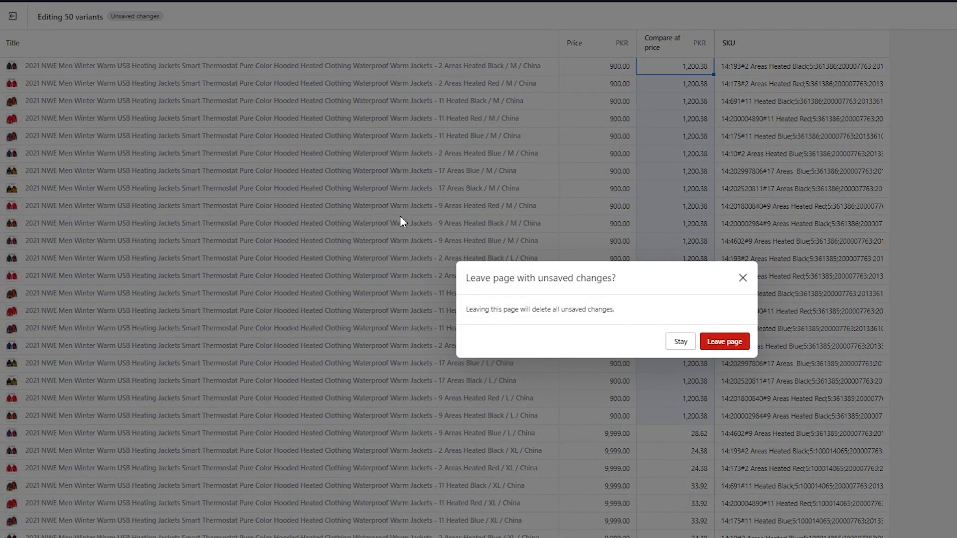
{"action": "left_click", "coordinate": [726, 342]}
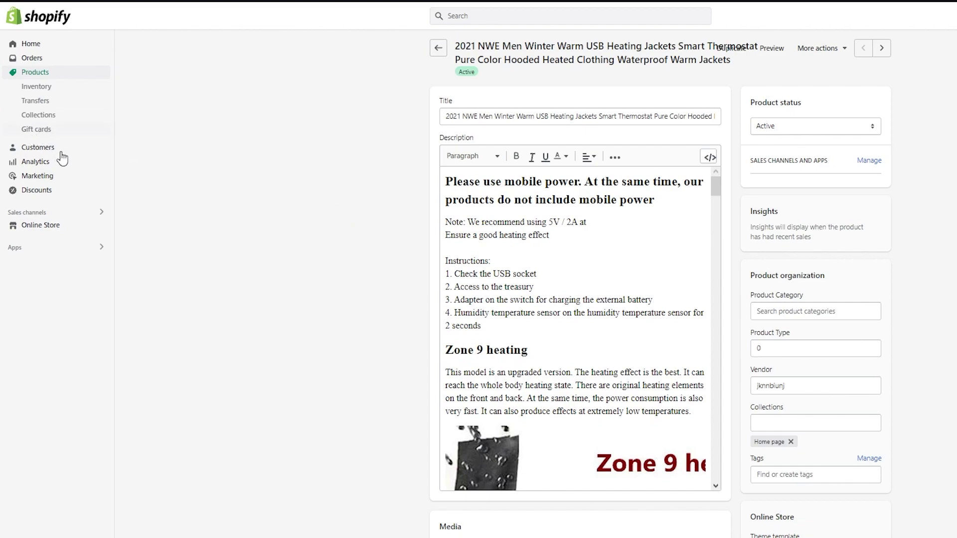
Open Online Store and scroll through the Dawn theme's storefront preview.
{"action": "left_click", "coordinate": [70, 225]}
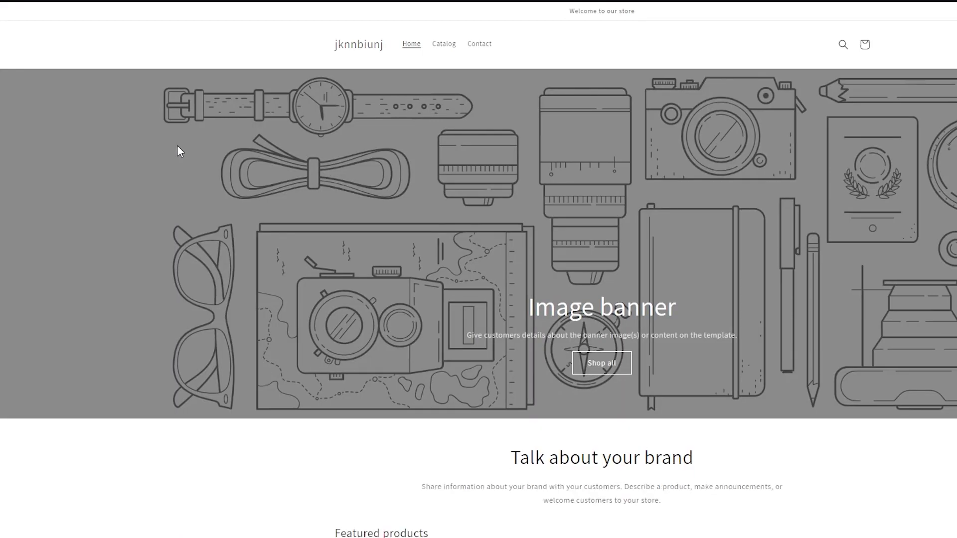
{"action": "scroll", "coordinate": [263, 336], "scroll_direction": "down", "scroll_amount": 8}
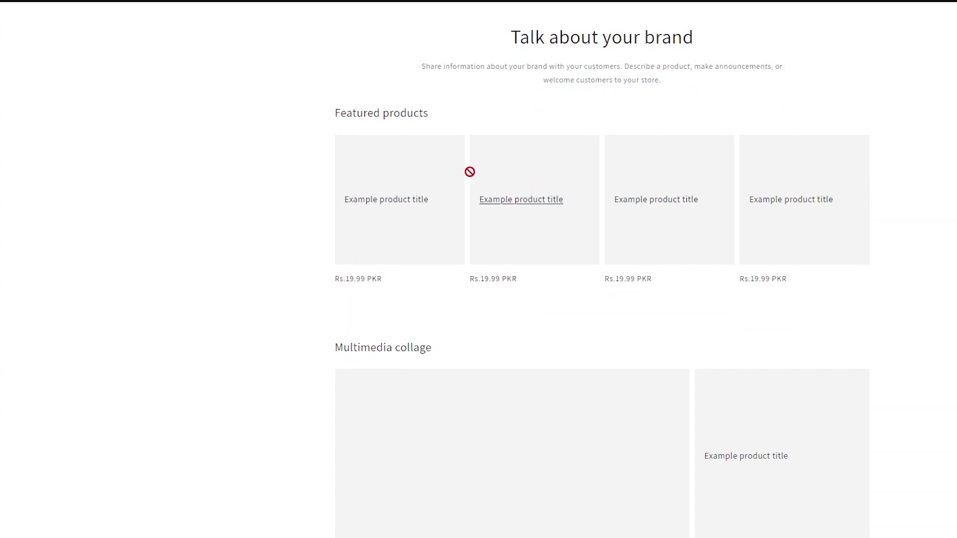
{"action": "scroll", "coordinate": [698, 366], "scroll_direction": "down", "scroll_amount": 4}
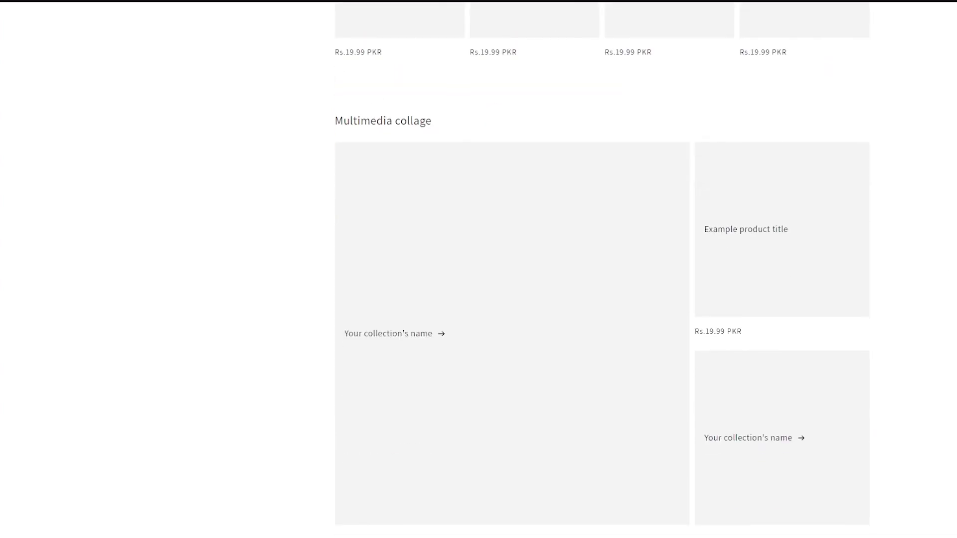
{"action": "scroll", "coordinate": [694, 359], "scroll_direction": "up", "scroll_amount": 4}
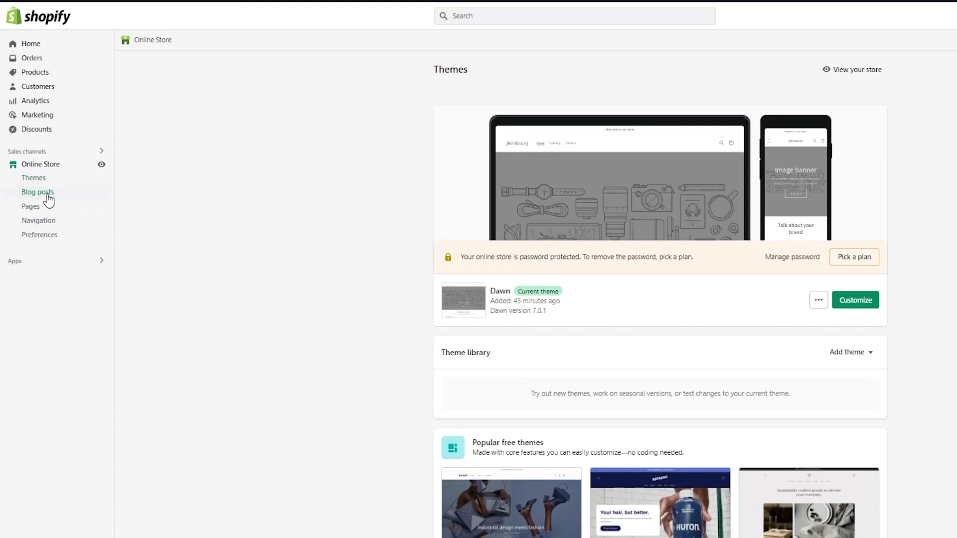
Browse Blog posts, Products, Pages and Themes, finishing back on the Products list.
{"action": "left_click", "coordinate": [47, 196]}
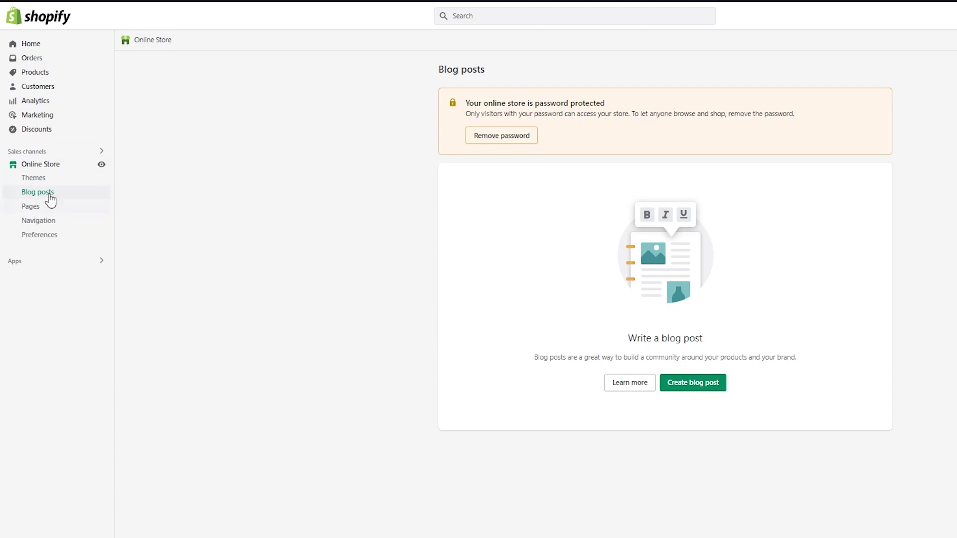
{"action": "left_click", "coordinate": [35, 72]}
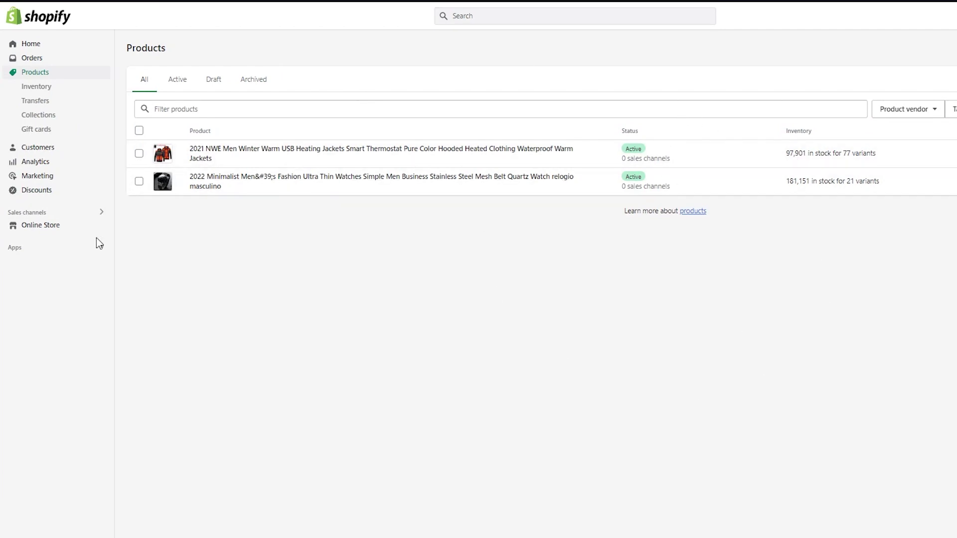
{"action": "left_click", "coordinate": [62, 231]}
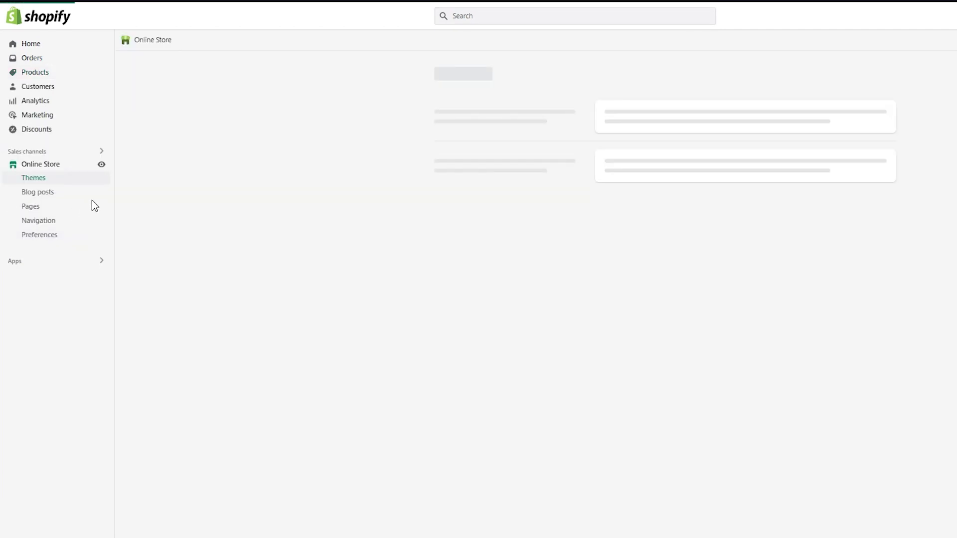
{"action": "left_click", "coordinate": [47, 210]}
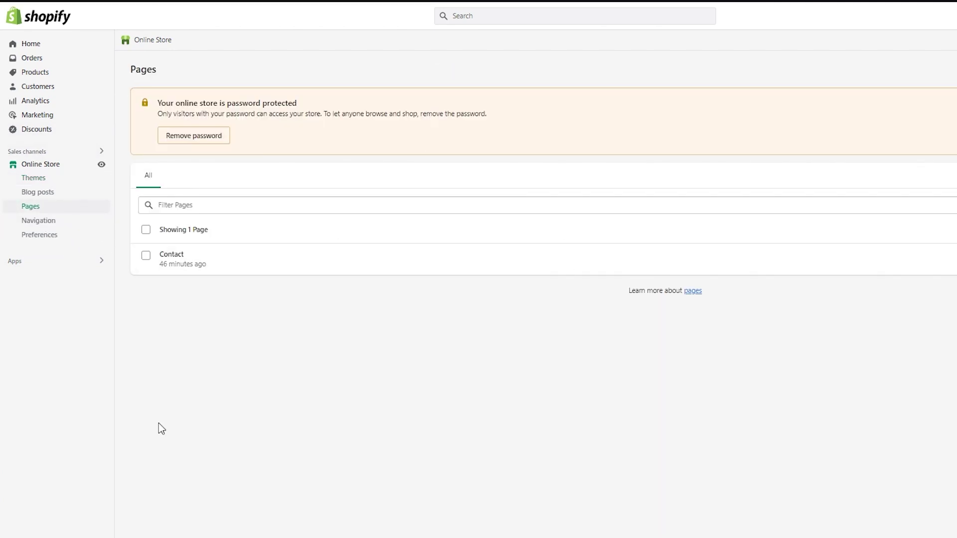
{"action": "left_click", "coordinate": [49, 177]}
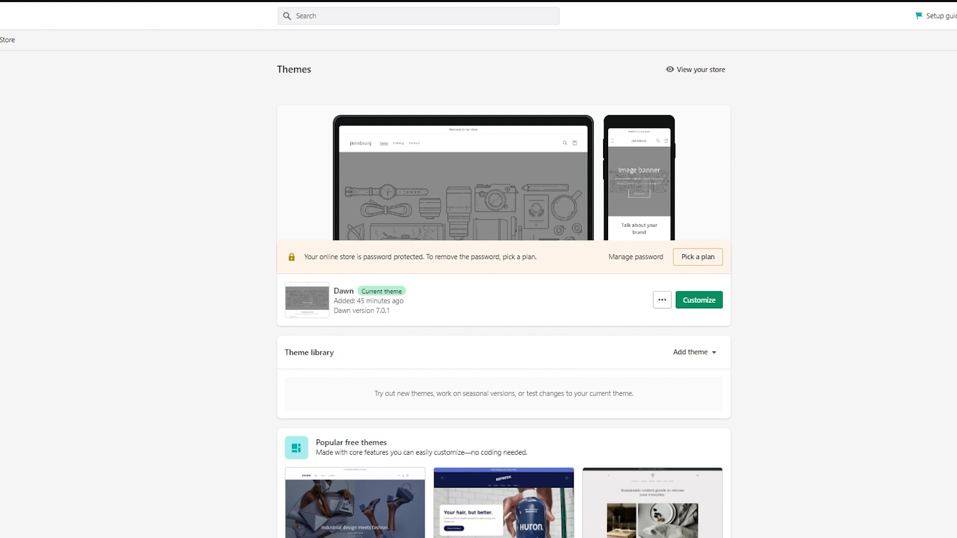
{"action": "left_click", "coordinate": [94, 134]}
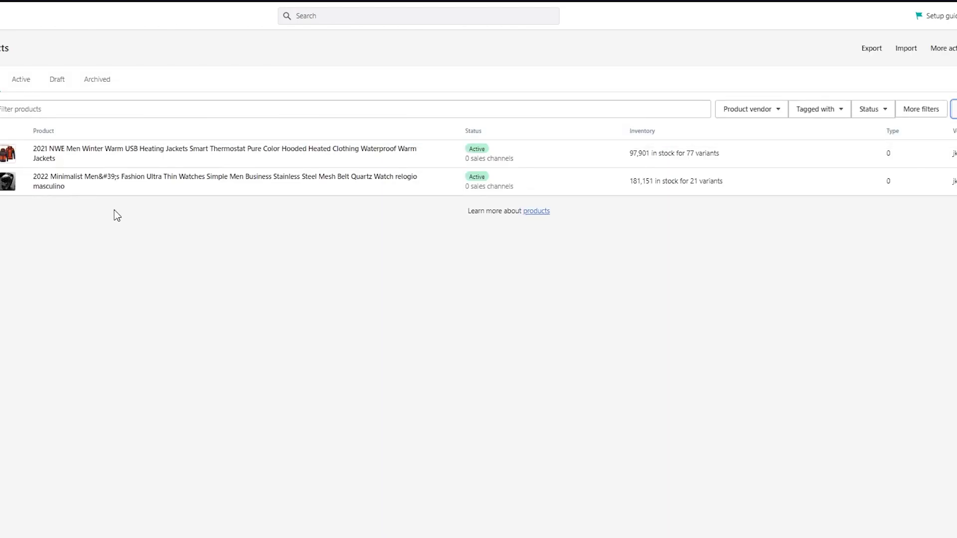